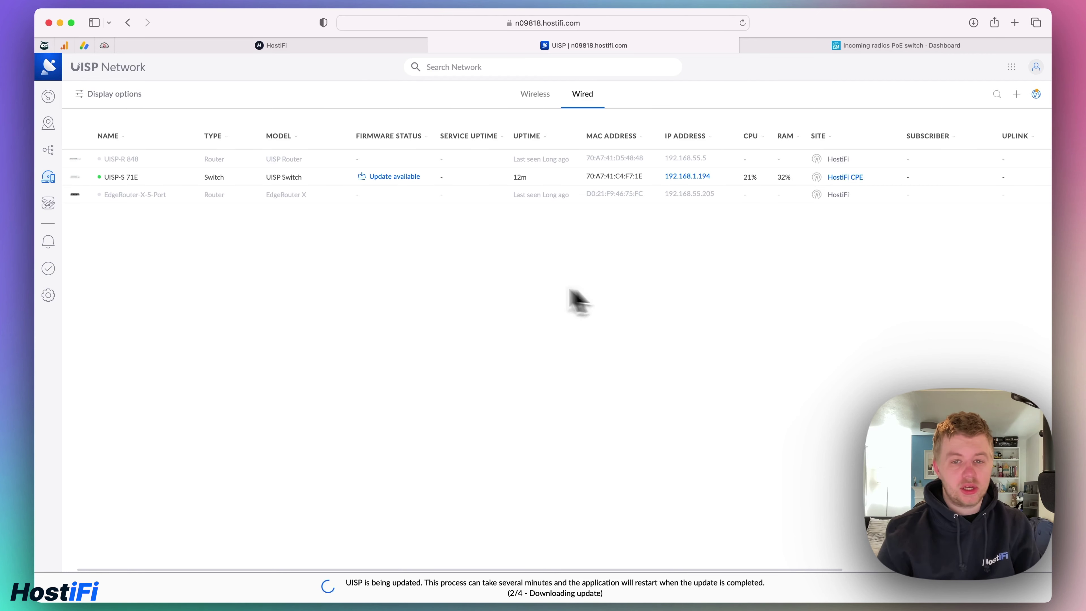
Switch between the wireless and wired device lists while the update finishes
click(536, 95)
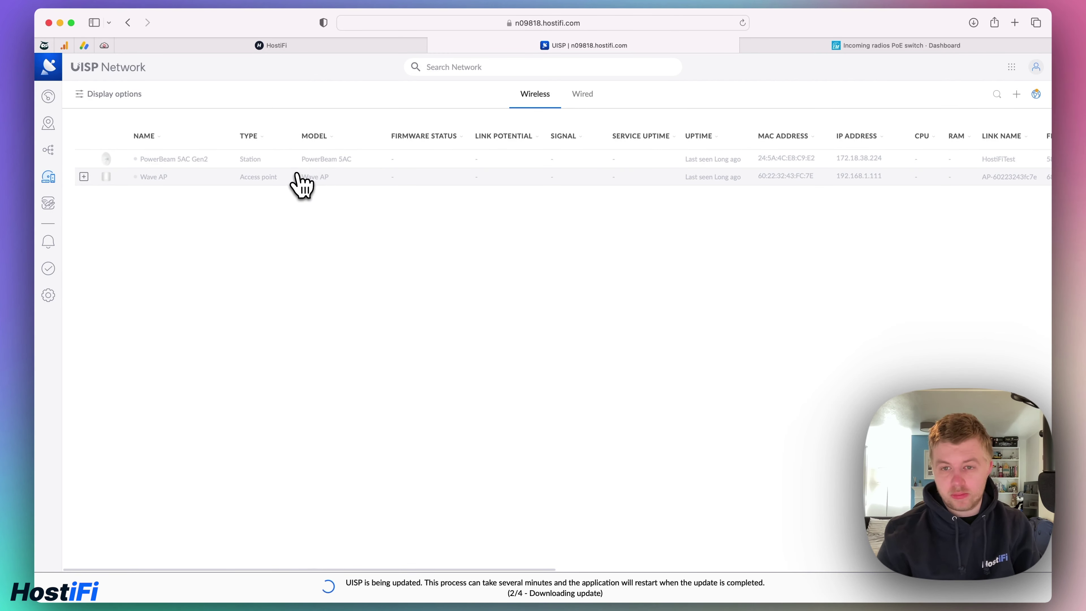
click(575, 97)
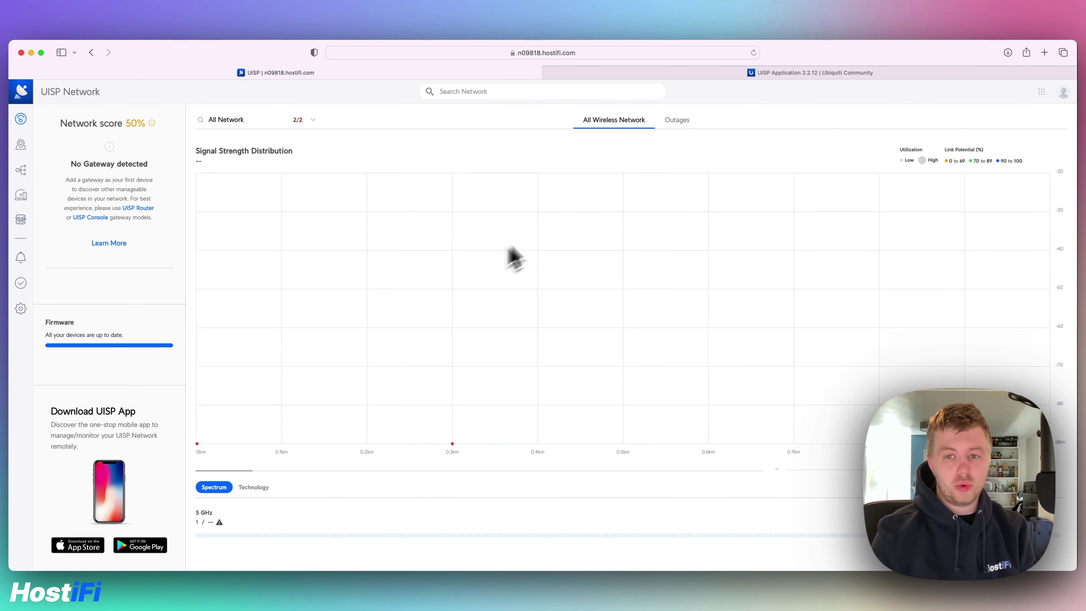
Read the UISP 2.2.12 release notes and open the Dashboard article link in a new tab
click(661, 74)
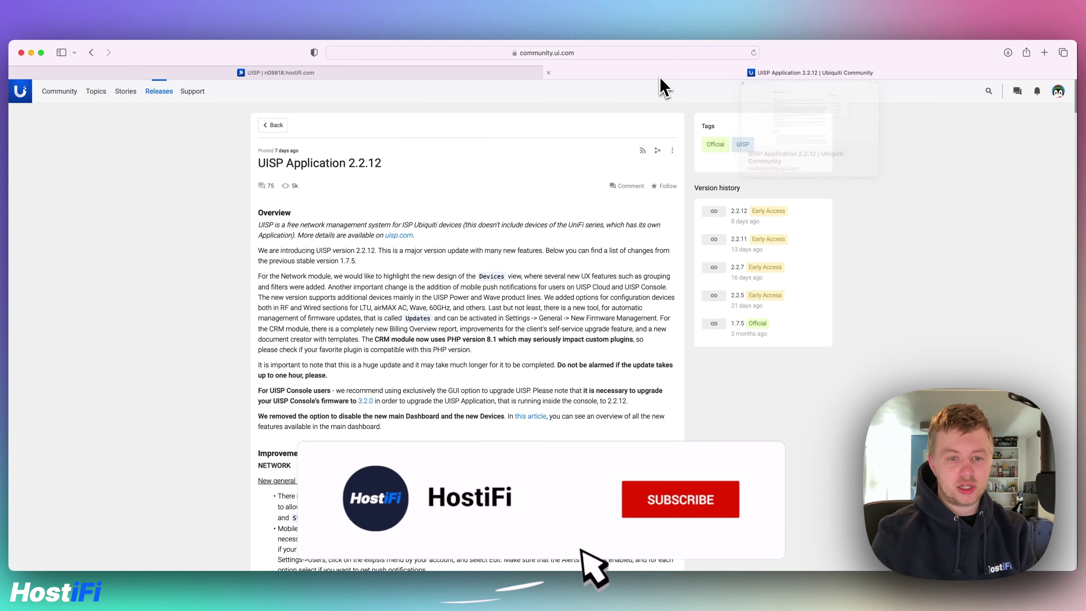
scroll(419, 227, down, 1)
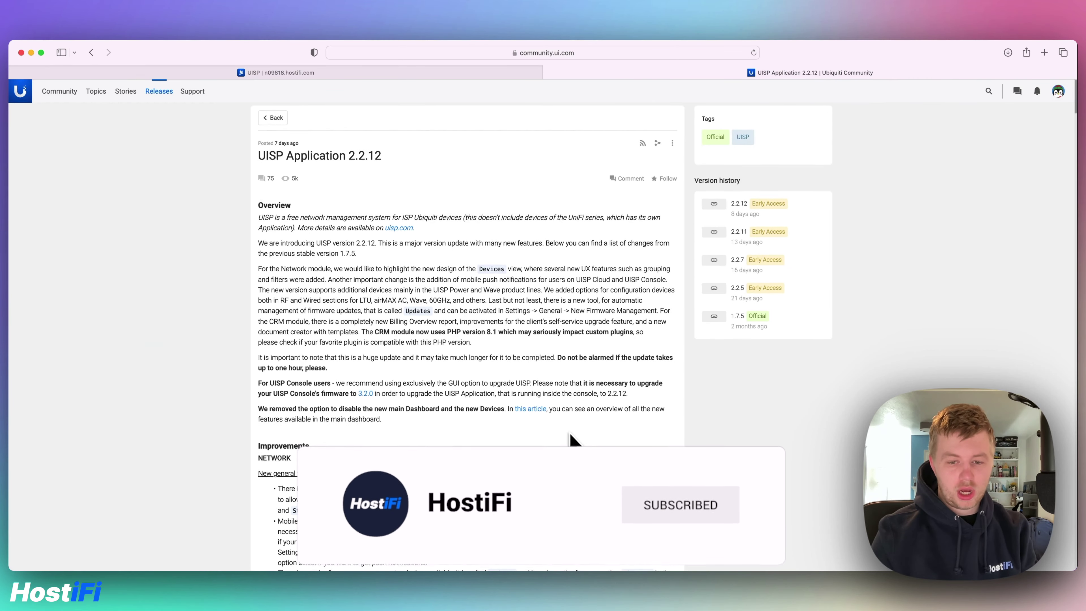
right_click(547, 410)
click(549, 416)
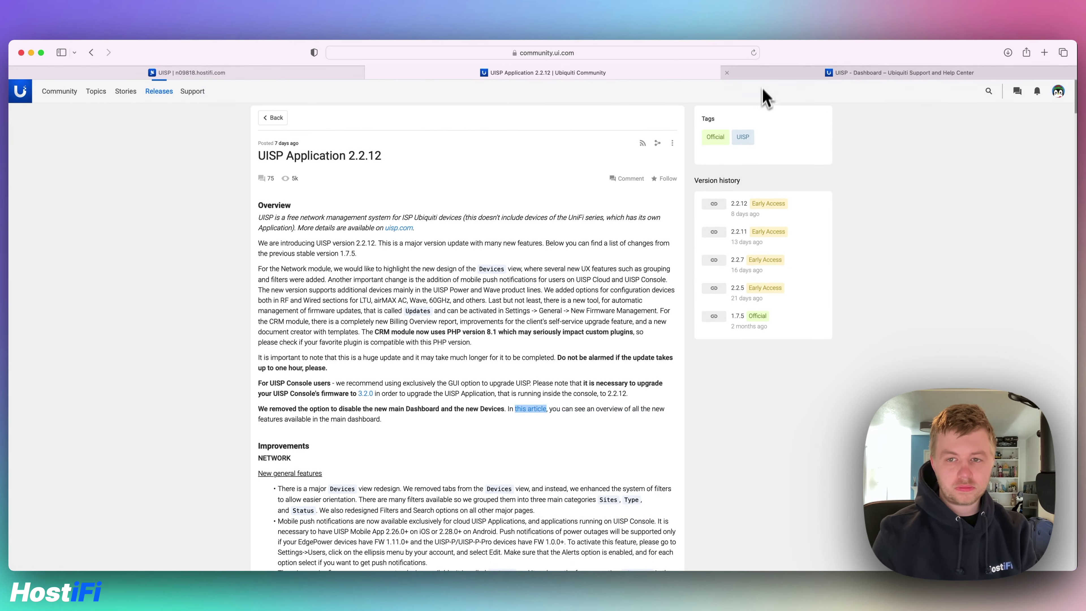
Read the UISP Dashboard help article, then return to the UISP Network devices list
click(762, 75)
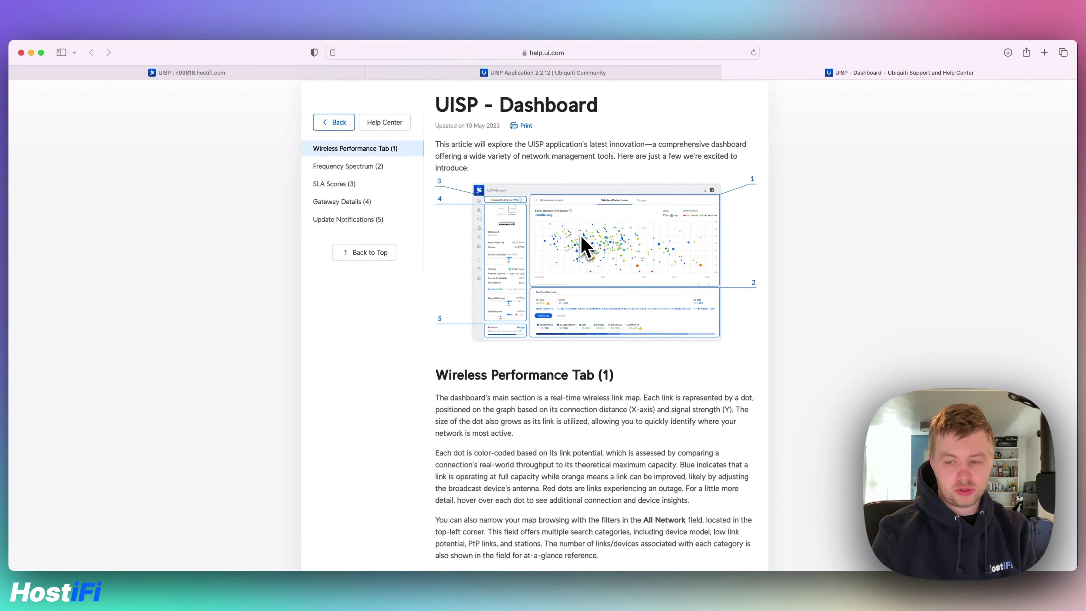
scroll(583, 245, up, 3)
scroll(583, 245, up, 5)
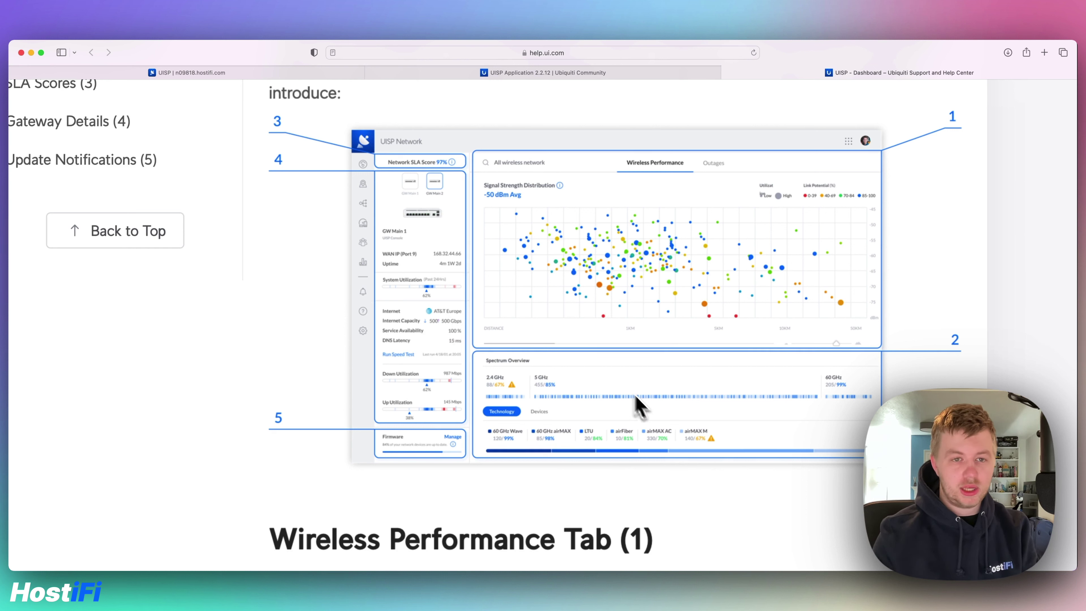
click(282, 73)
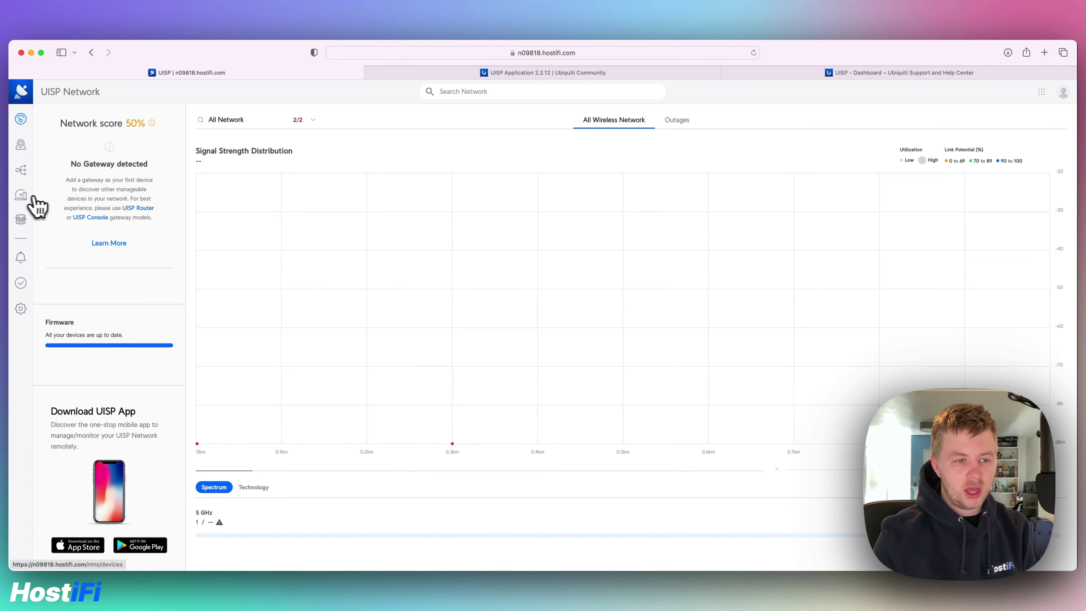
click(38, 206)
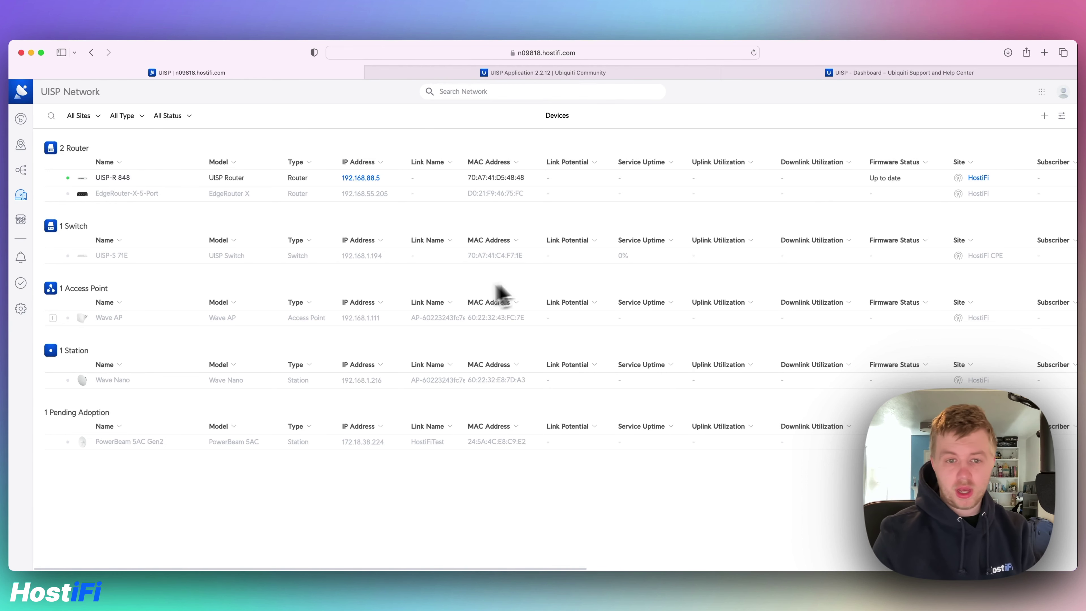
click(1062, 115)
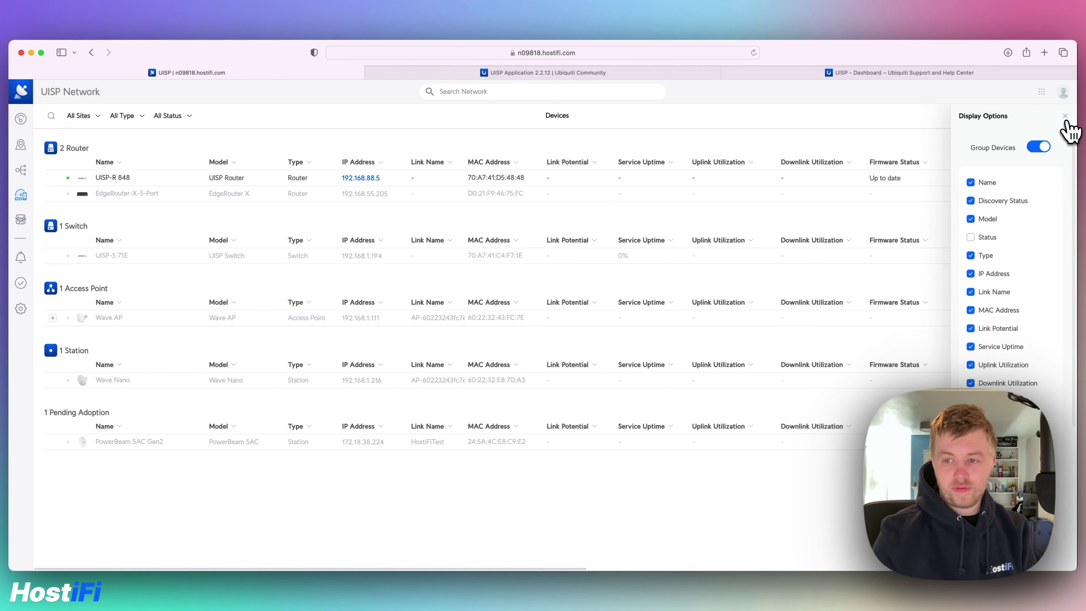
click(1035, 149)
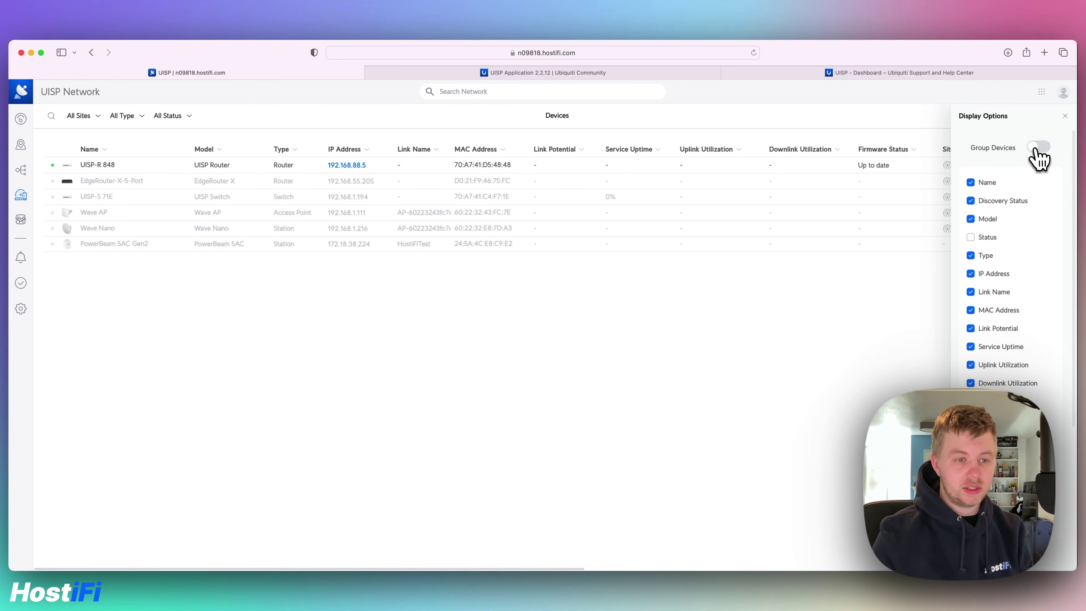
click(1038, 154)
click(1038, 155)
click(1037, 157)
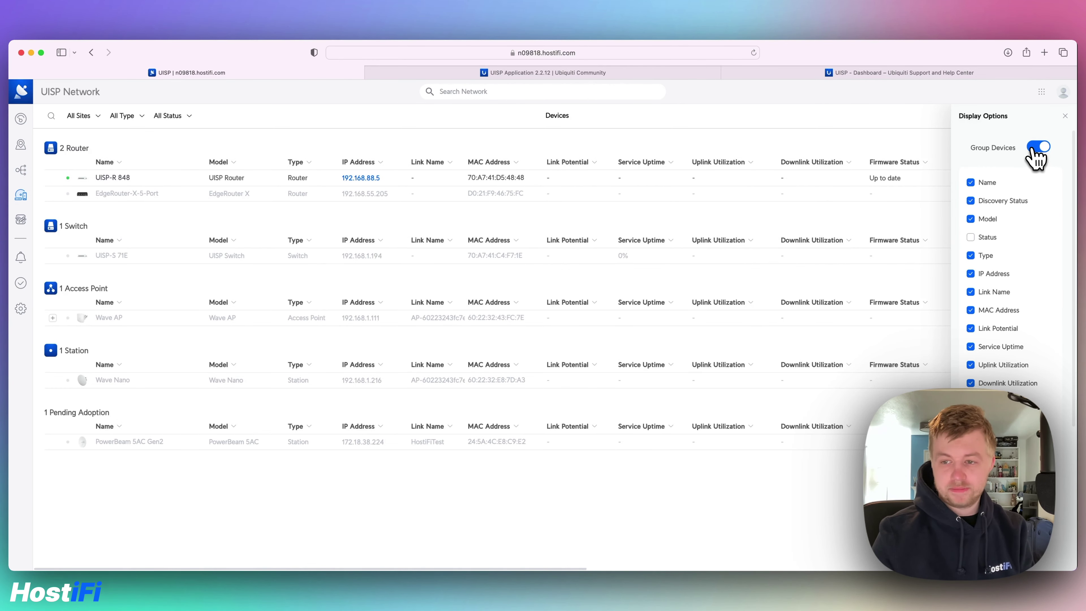
scroll(1005, 334, down, 4)
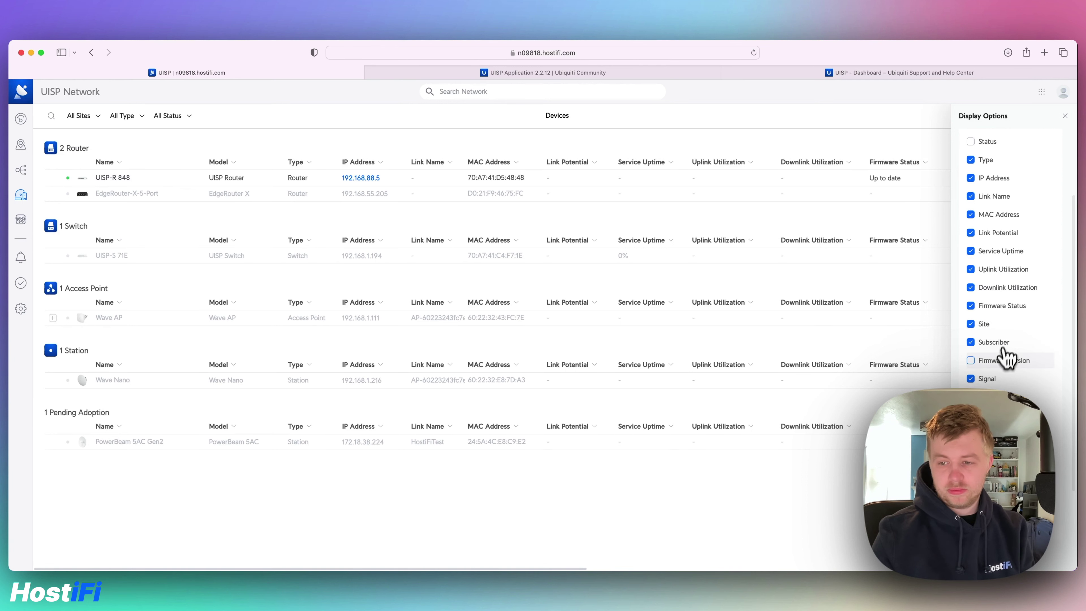
click(998, 366)
scroll(1001, 364, down, 5)
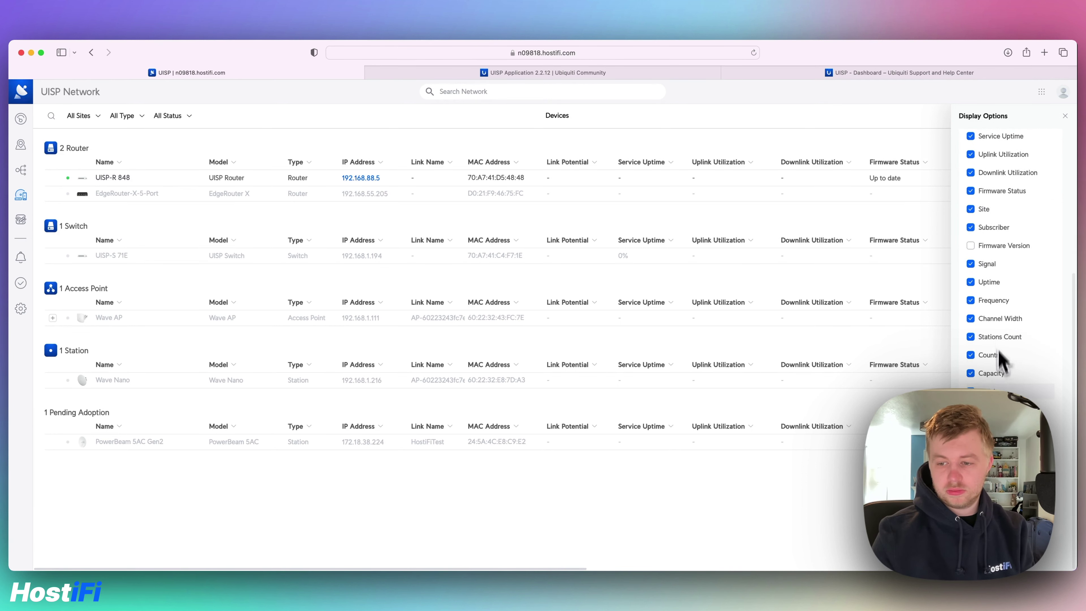
scroll(1009, 257, up, 10)
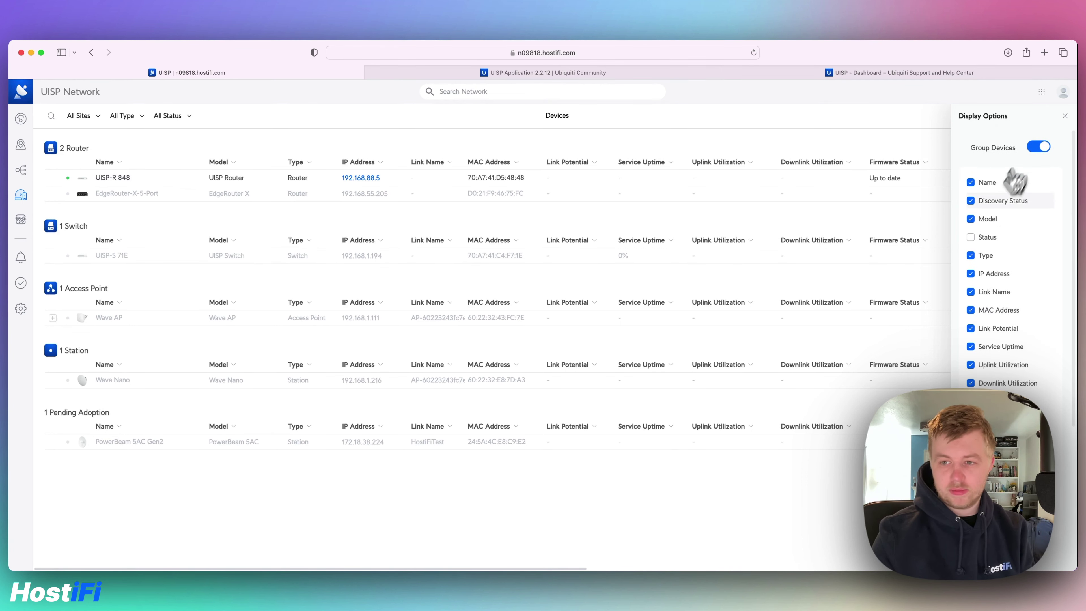
click(991, 237)
click(991, 239)
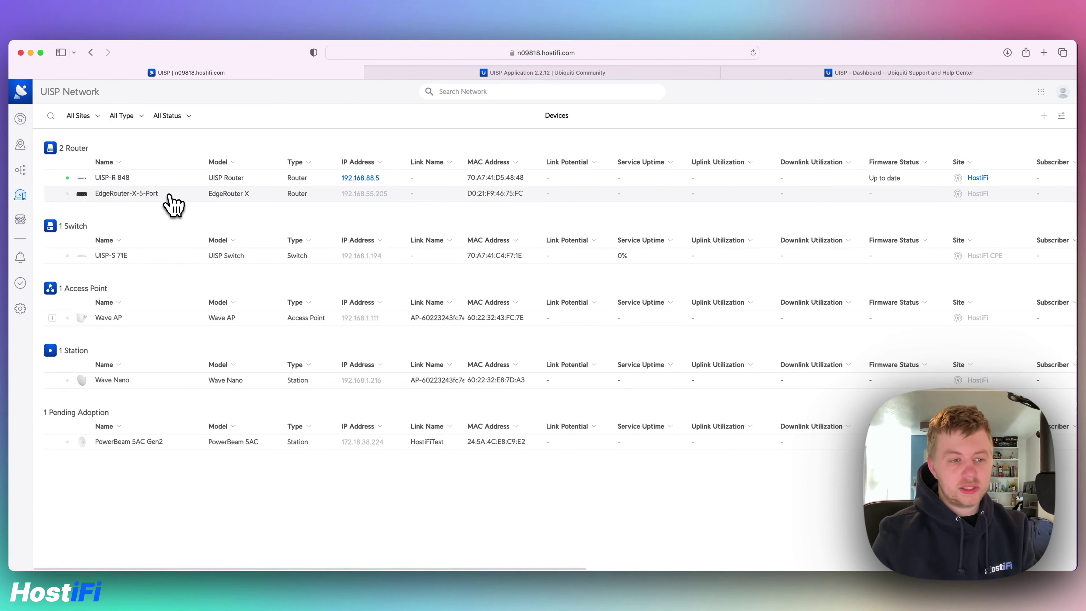
click(22, 308)
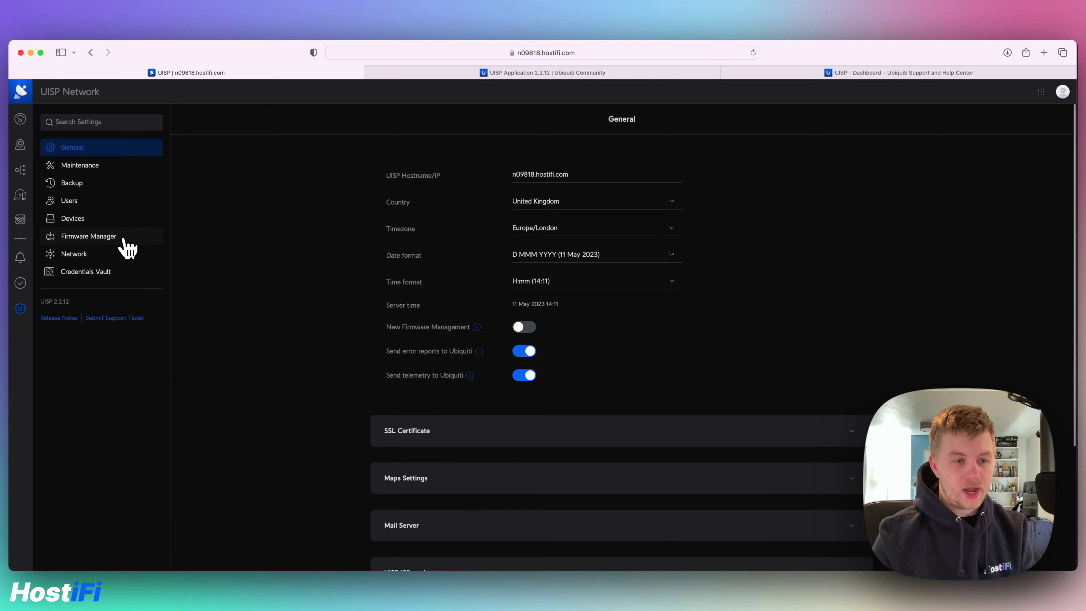
Check the Firmware Manager page, then enable New Firmware Management under General and apply it
click(91, 238)
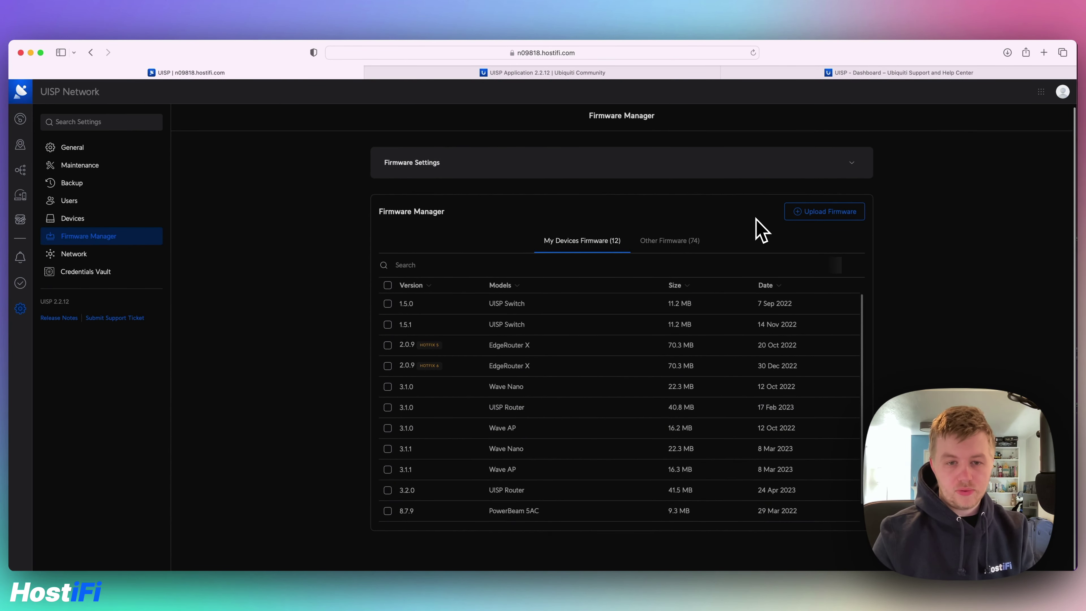
click(83, 152)
mouse_move(477, 324)
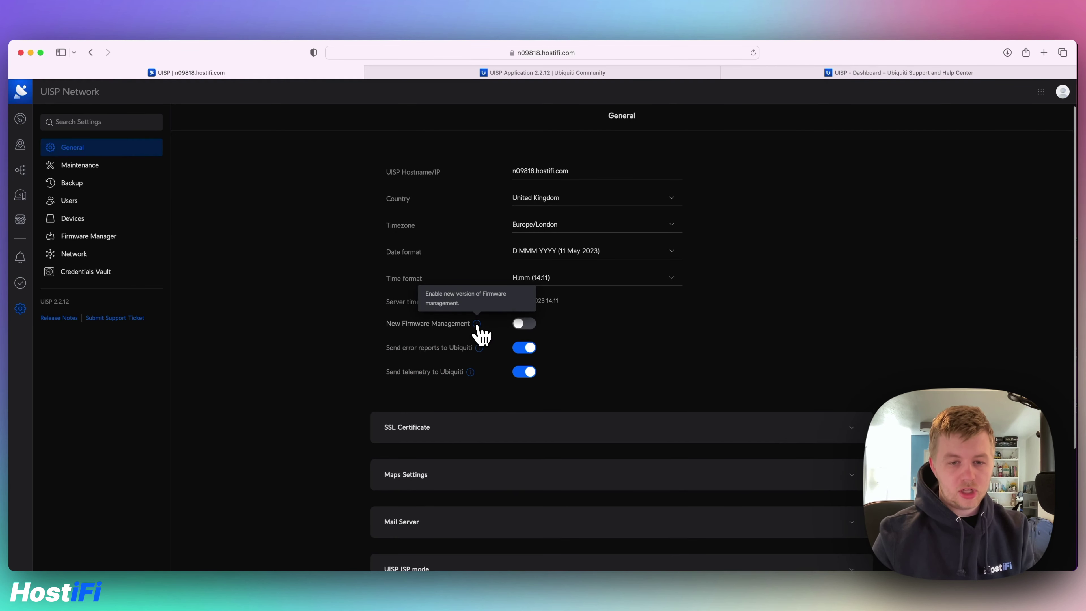
click(522, 324)
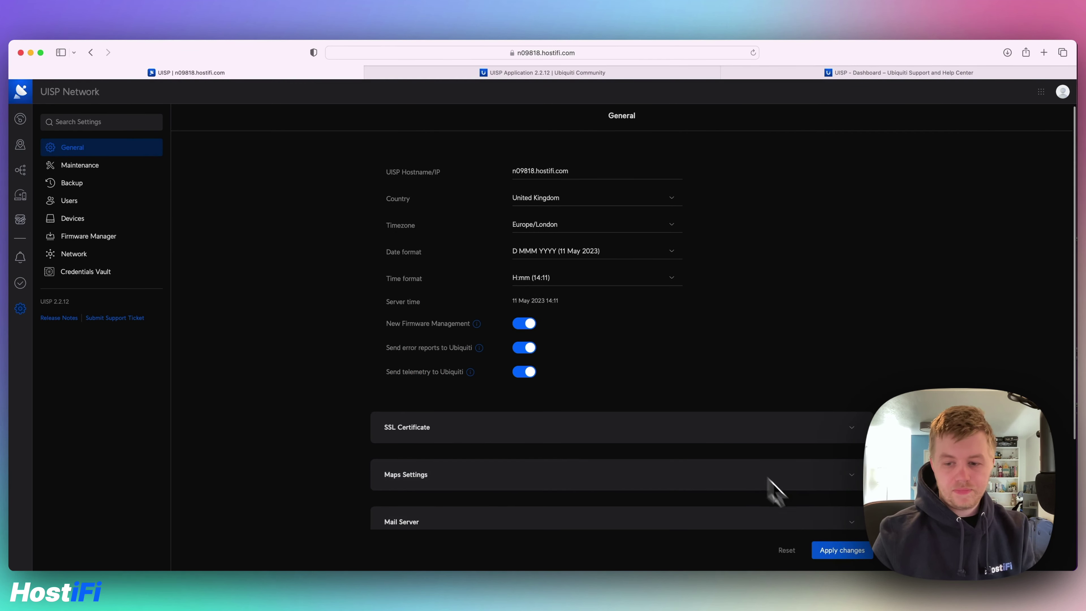
click(831, 548)
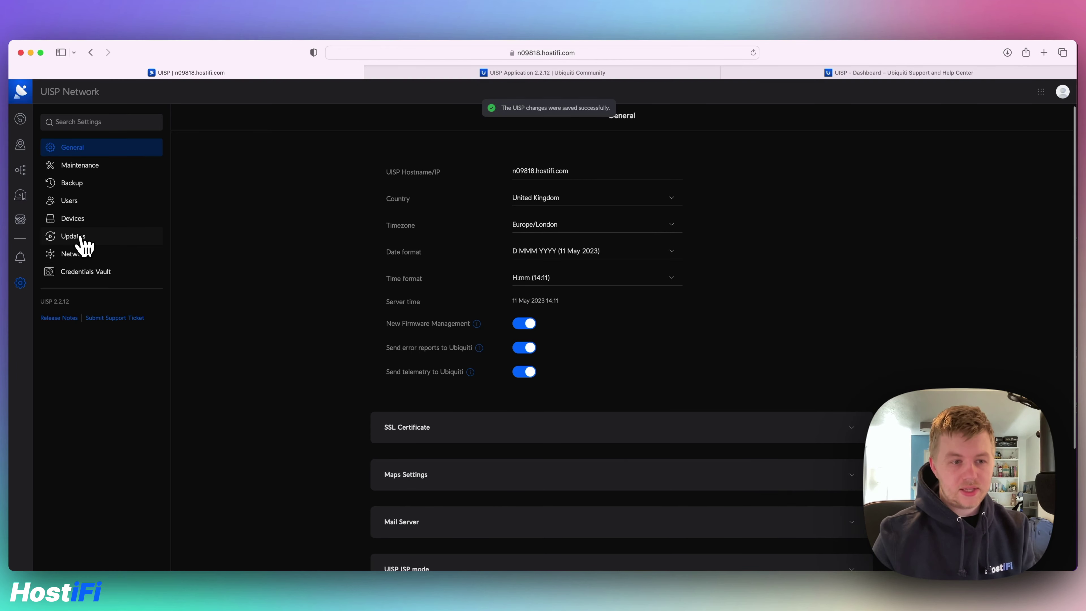
Review the Updates page and Router firmware status, then go to the 2.2.12 release notes
click(81, 239)
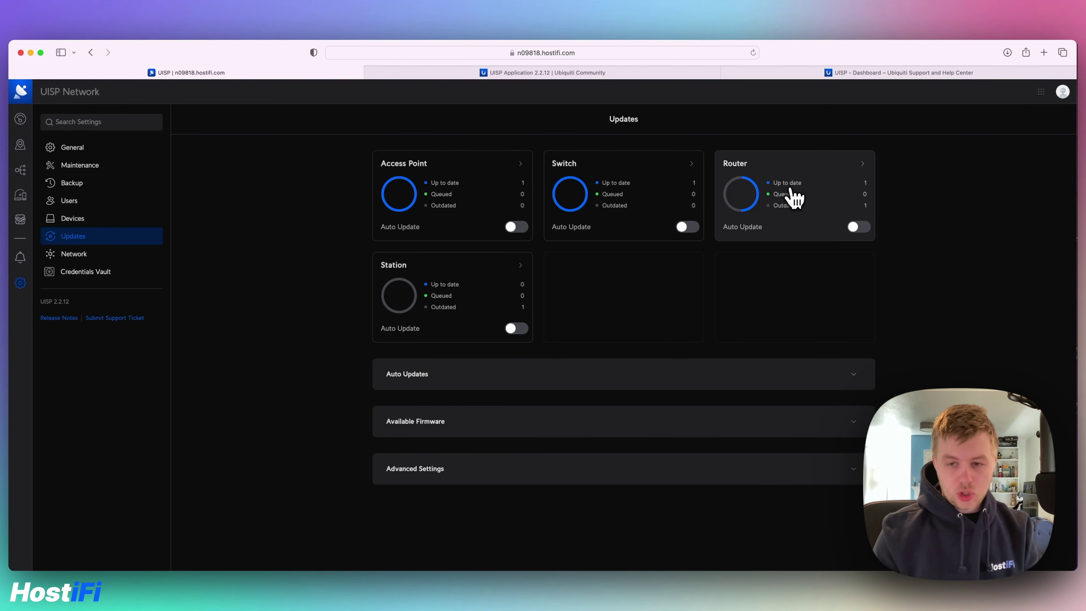
click(806, 216)
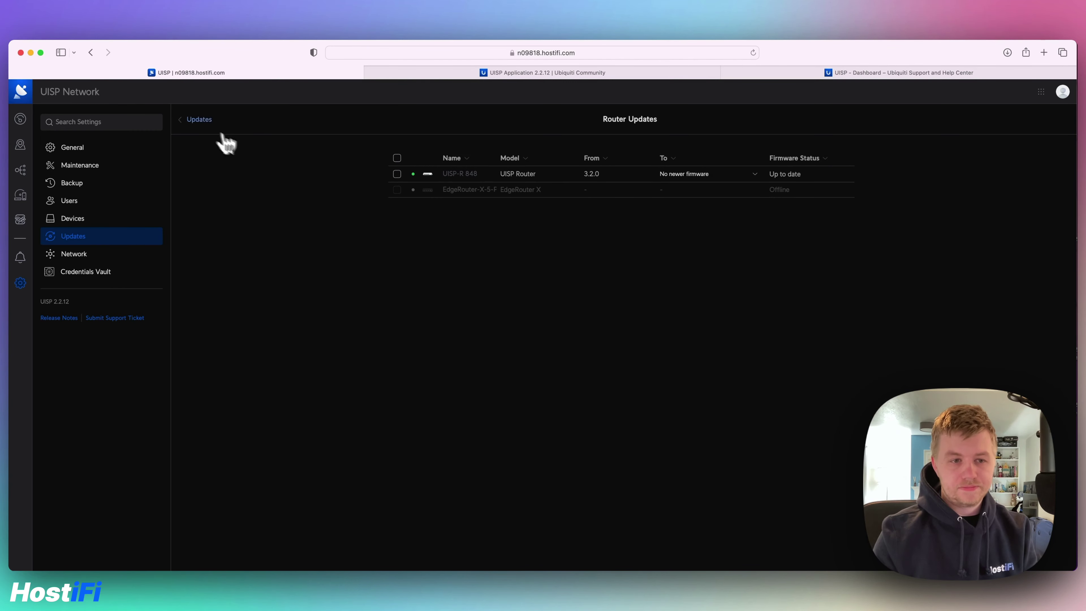
click(199, 120)
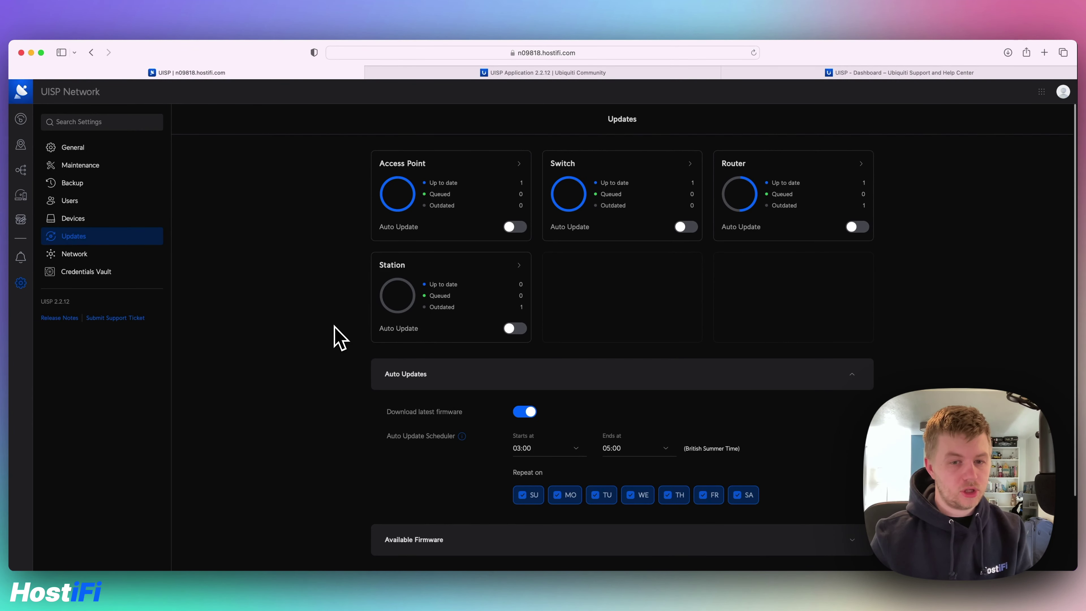
click(570, 74)
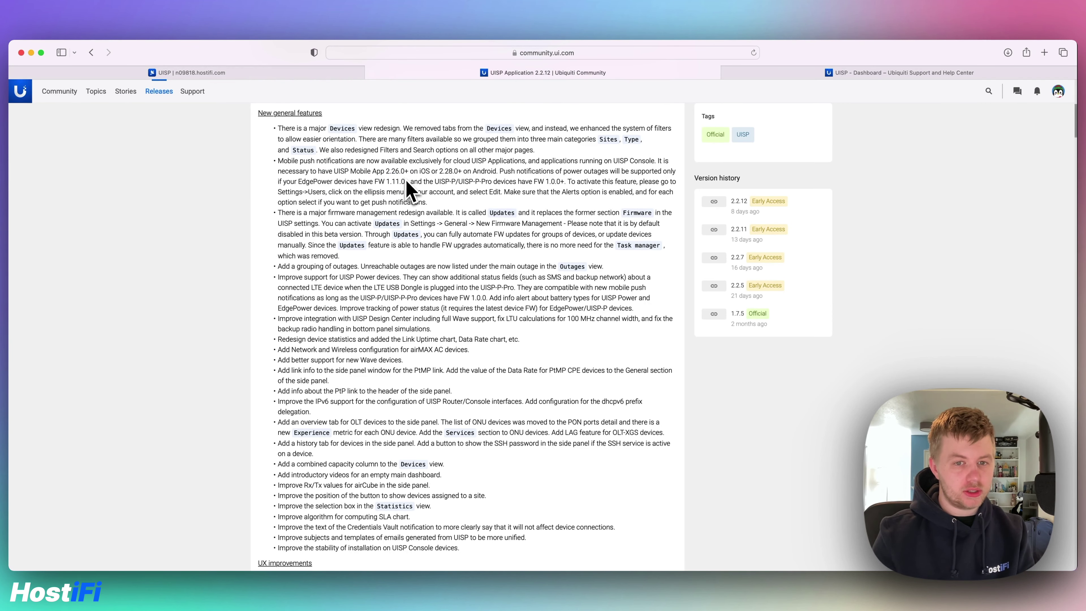
Scroll the release notes and highlight the airMAX AC configuration note
scroll(406, 188, down, 2)
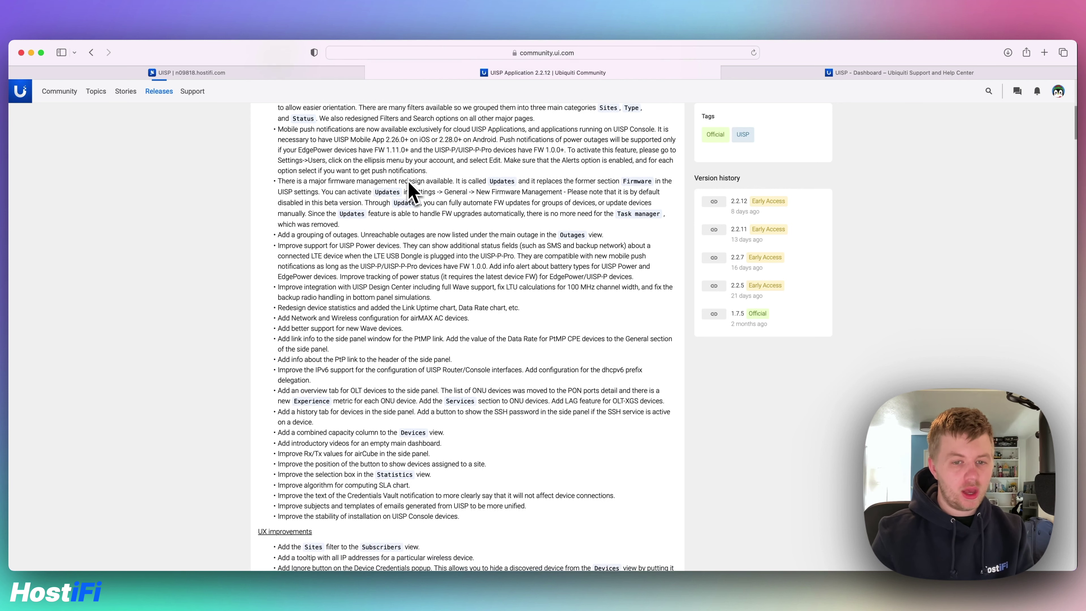
scroll(376, 312, down, 1)
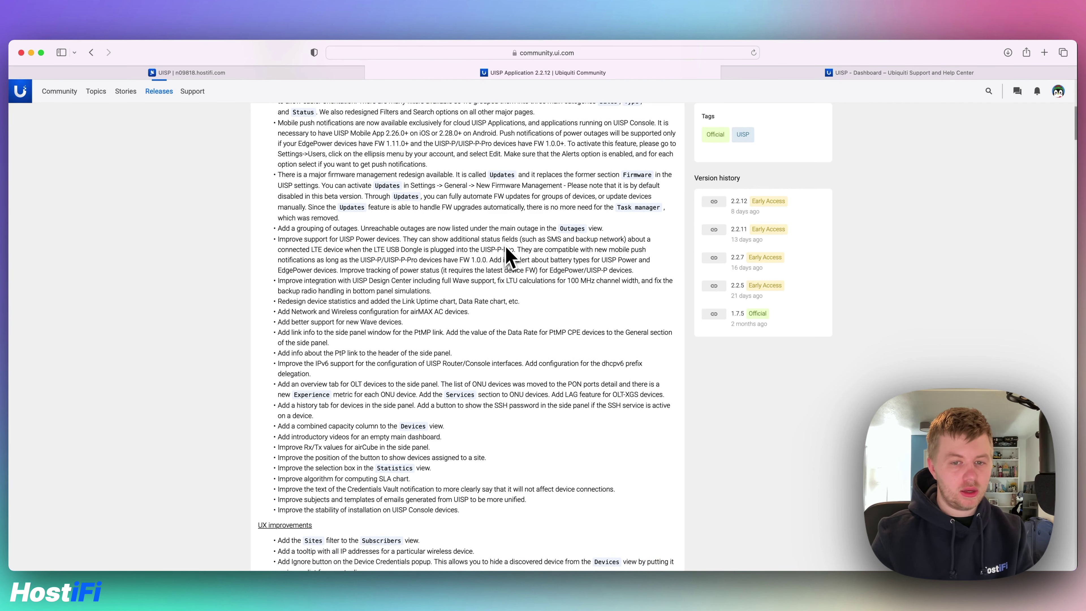
scroll(344, 270, down, 2)
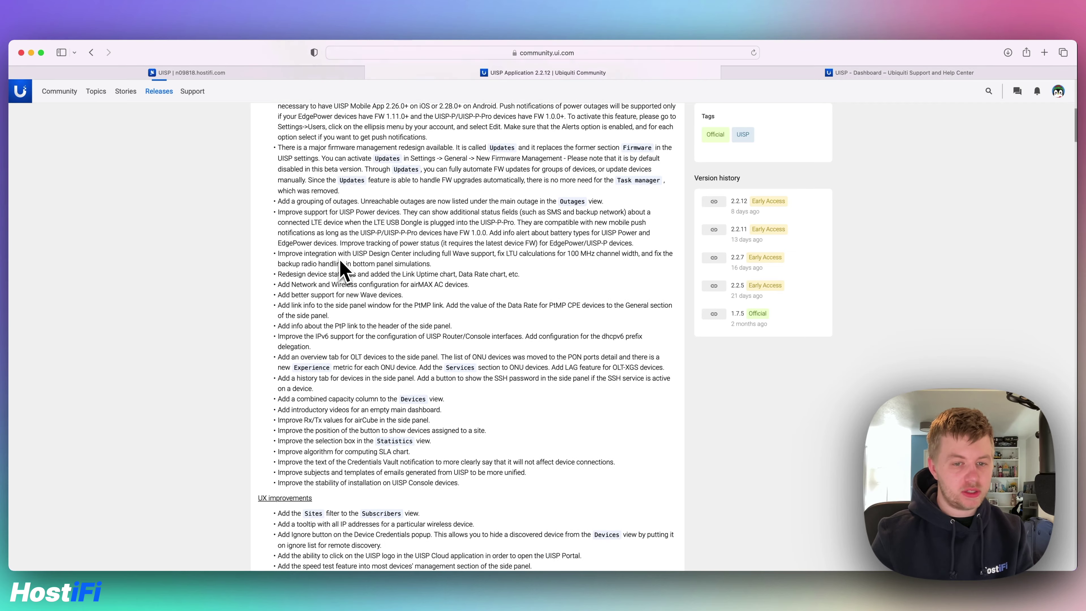
drag(292, 280, 434, 279)
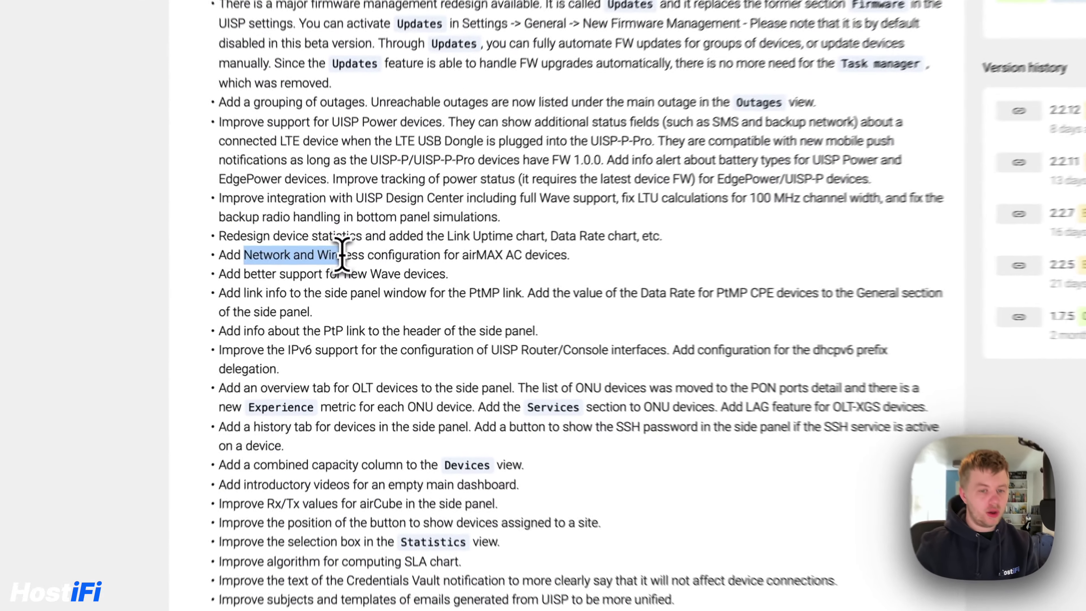
drag(519, 252, 569, 249)
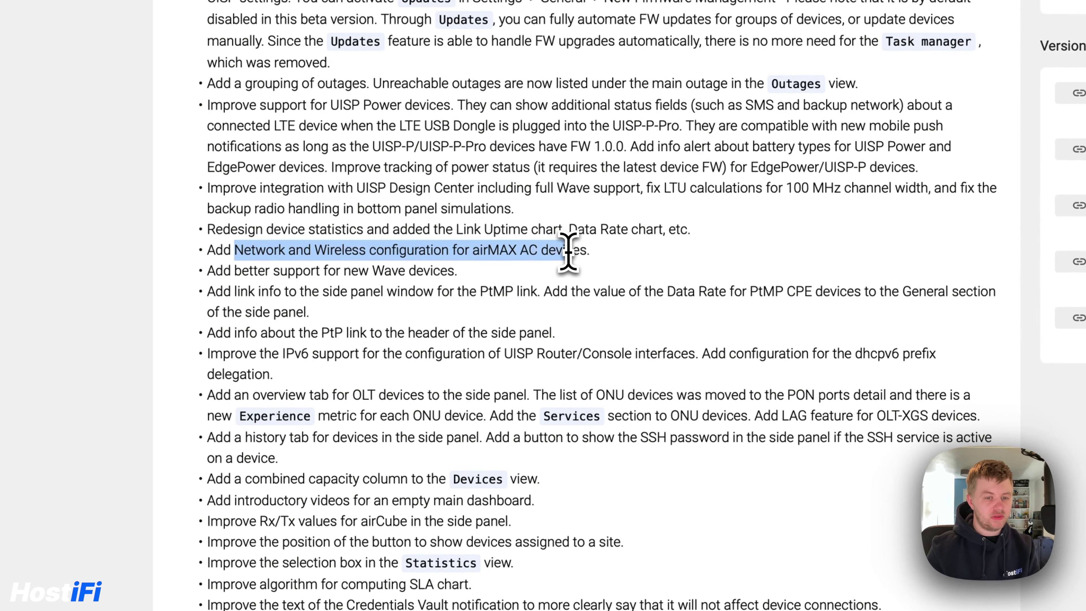
Highlight the new Wave devices support note, then return to the UISP devices list
click(545, 276)
drag(460, 271, 192, 274)
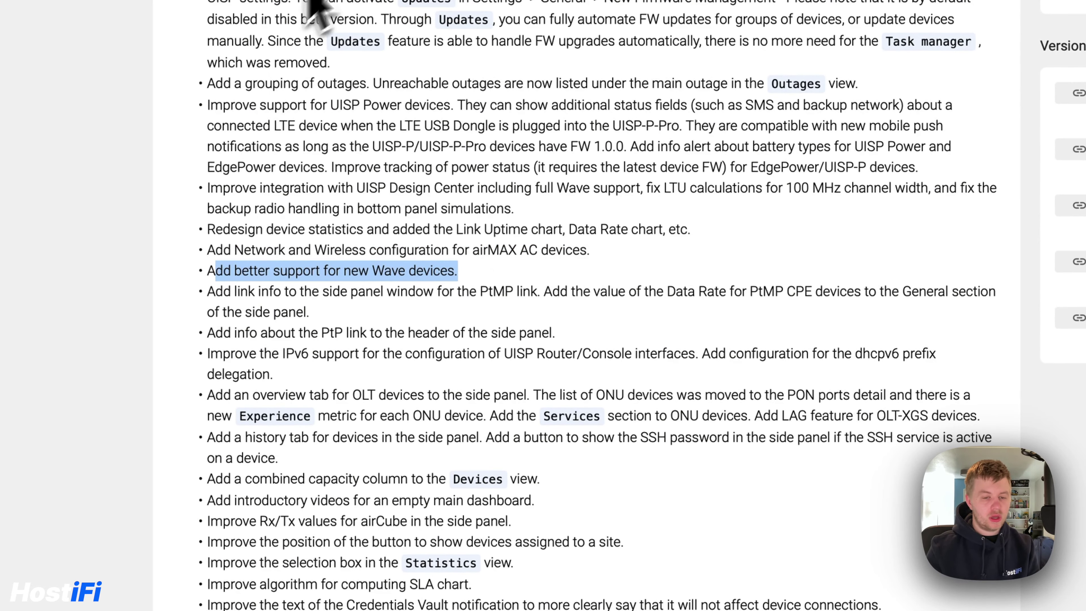
scroll(337, 22, up, 15)
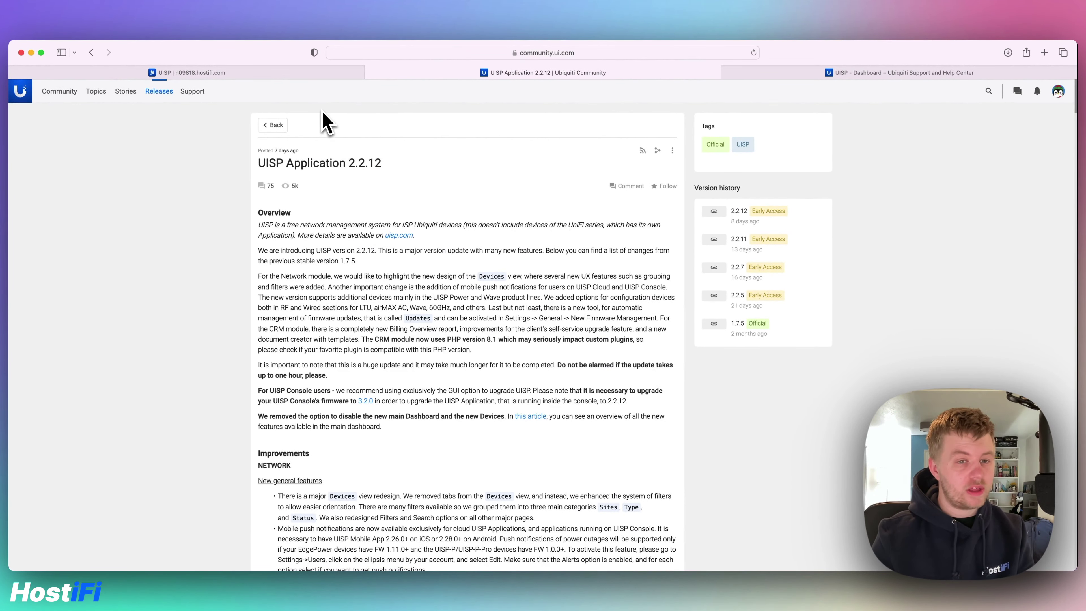
click(295, 74)
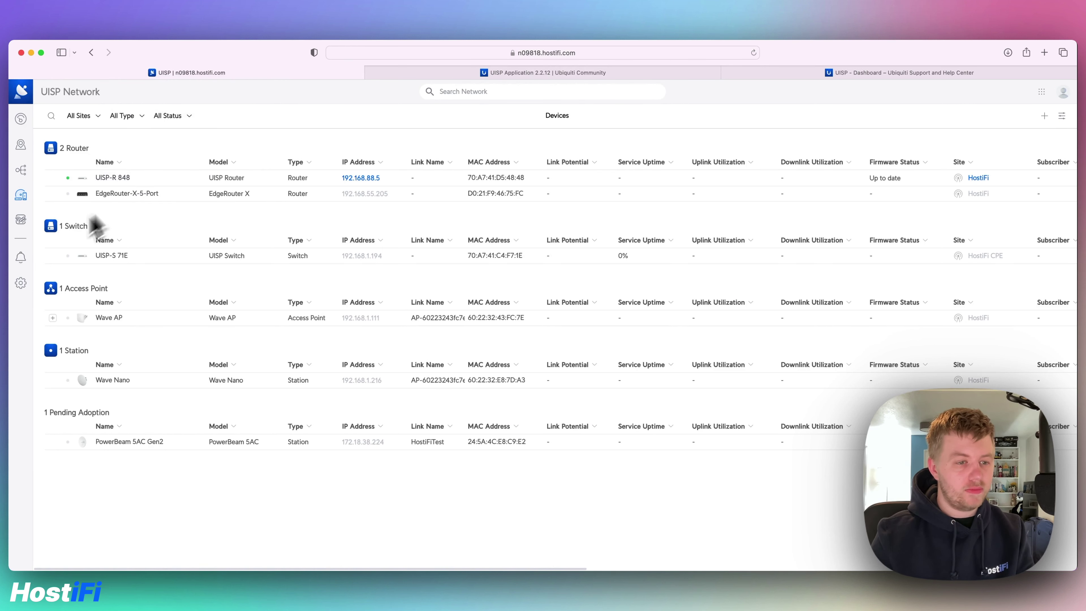
Check for updates in Maintenance settings, confirming version 2.2.12 is up to date
click(21, 282)
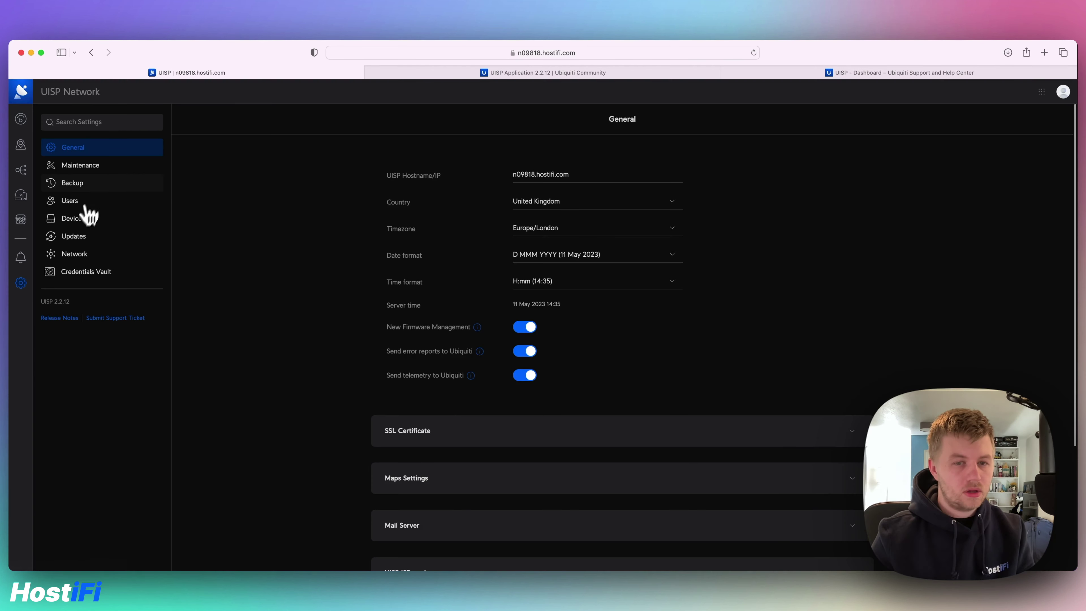
click(107, 168)
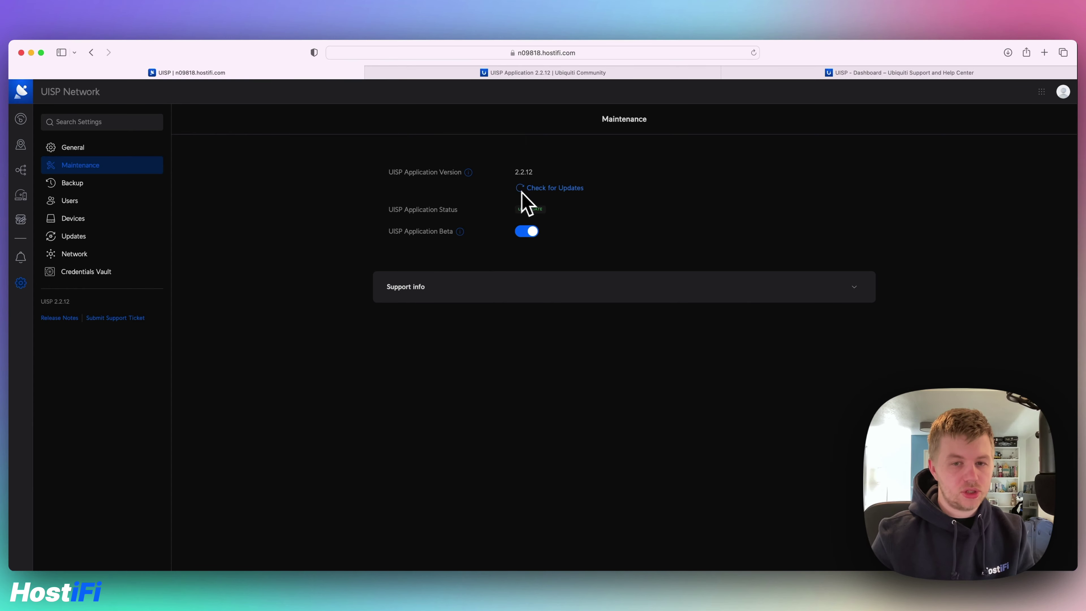
click(539, 189)
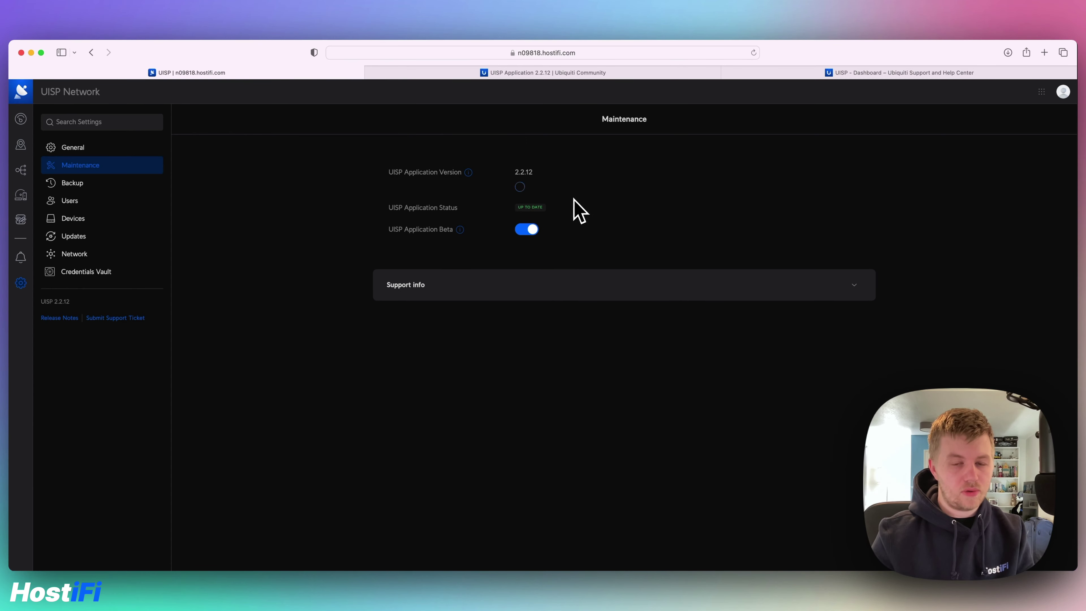